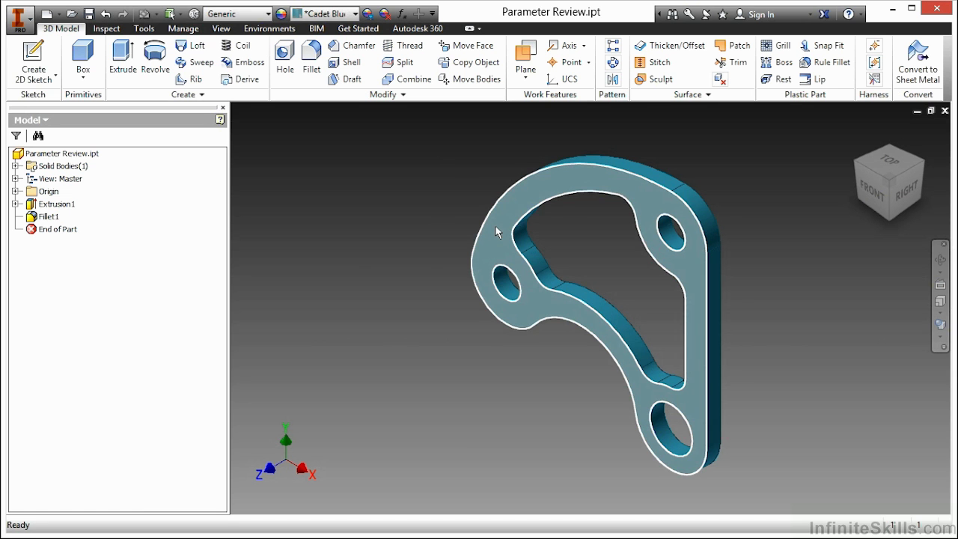
Step: Open the bracket's extrusion sketch for editing and show its dimensions as expressions
click(496, 226)
click(530, 218)
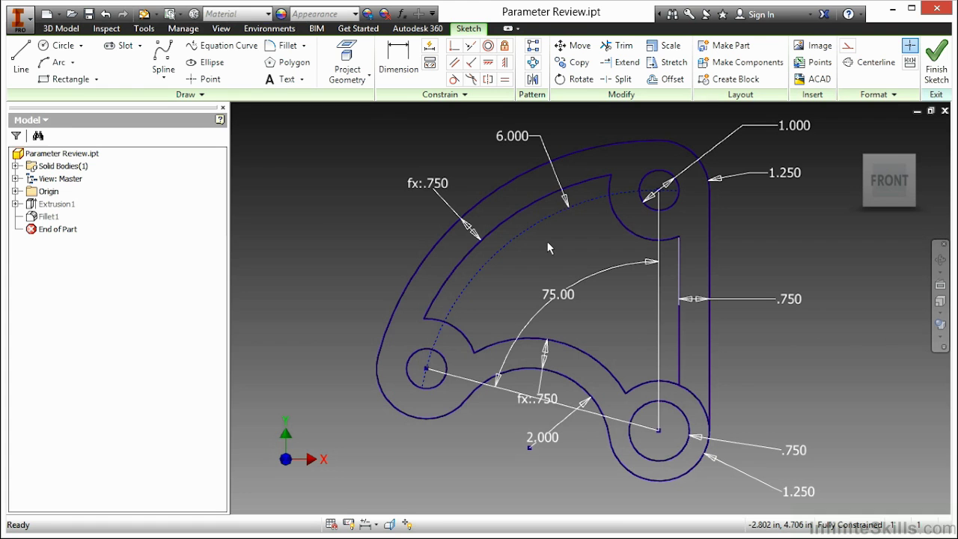
right_click(324, 190)
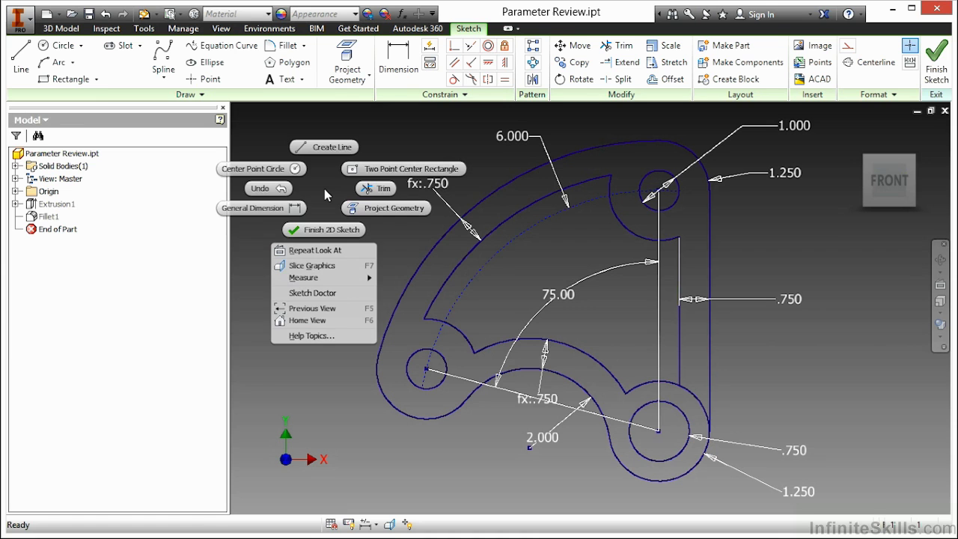
key(Escape)
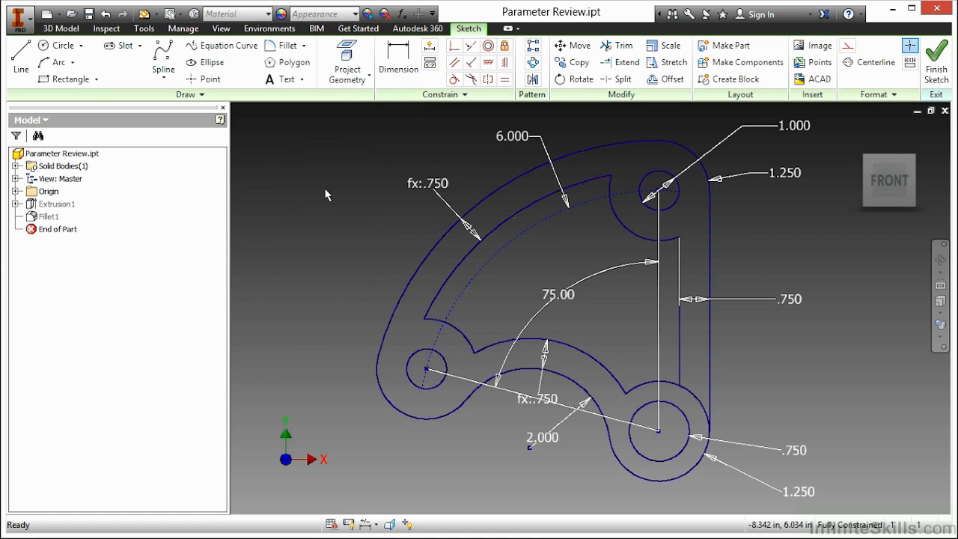
click(377, 523)
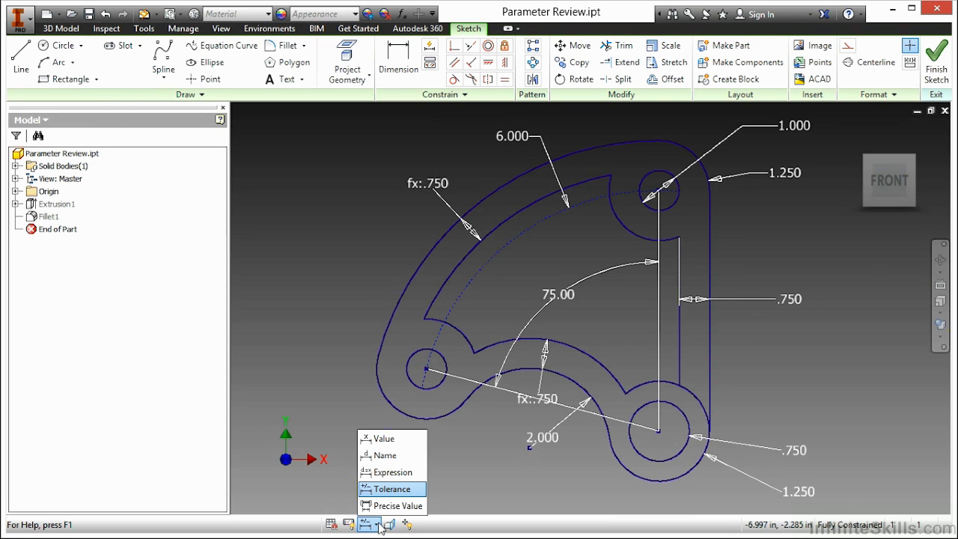
click(396, 477)
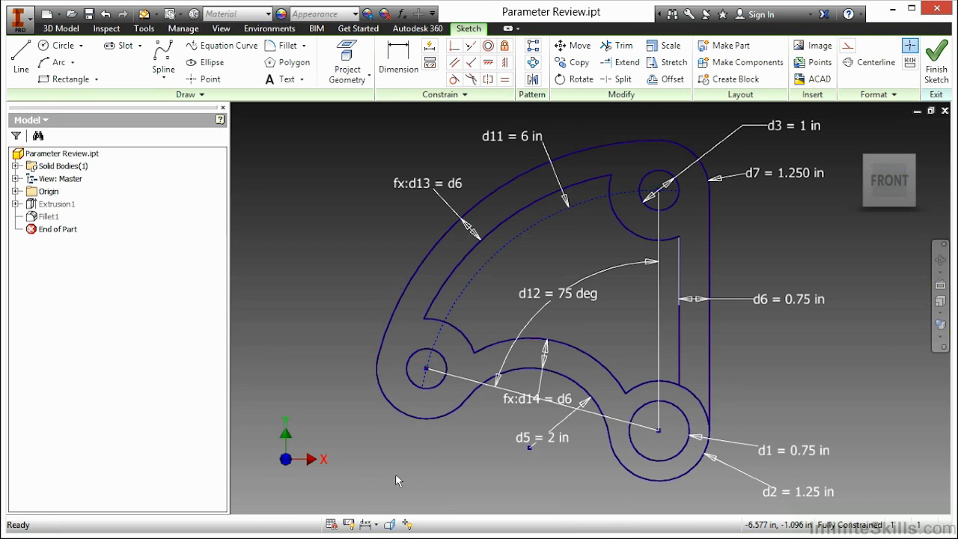
Step: Name the sketch's angular dimension Opening_Angle by entering Opening_Angle=75 as its value
double_click(564, 301)
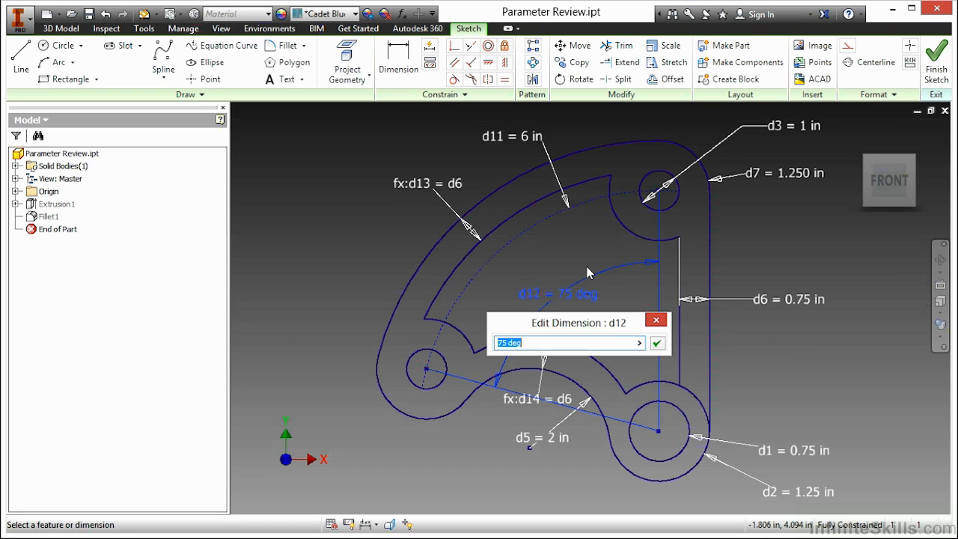
click(587, 273)
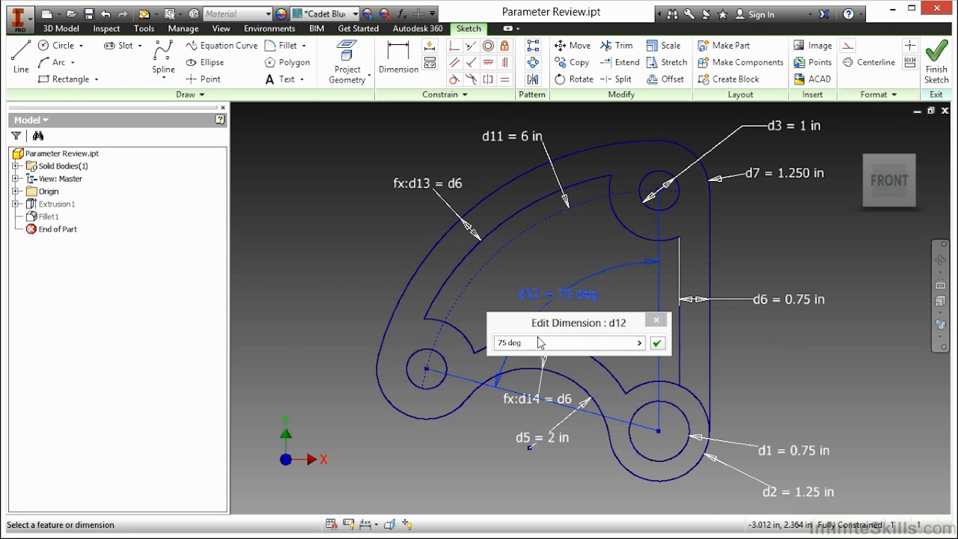
drag(539, 341, 487, 345)
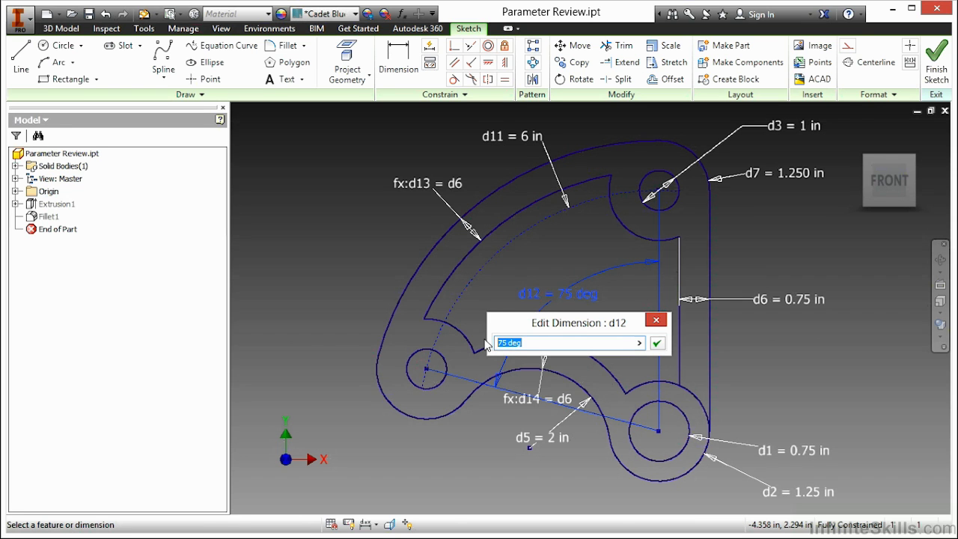
text(Opening_Angle=75)
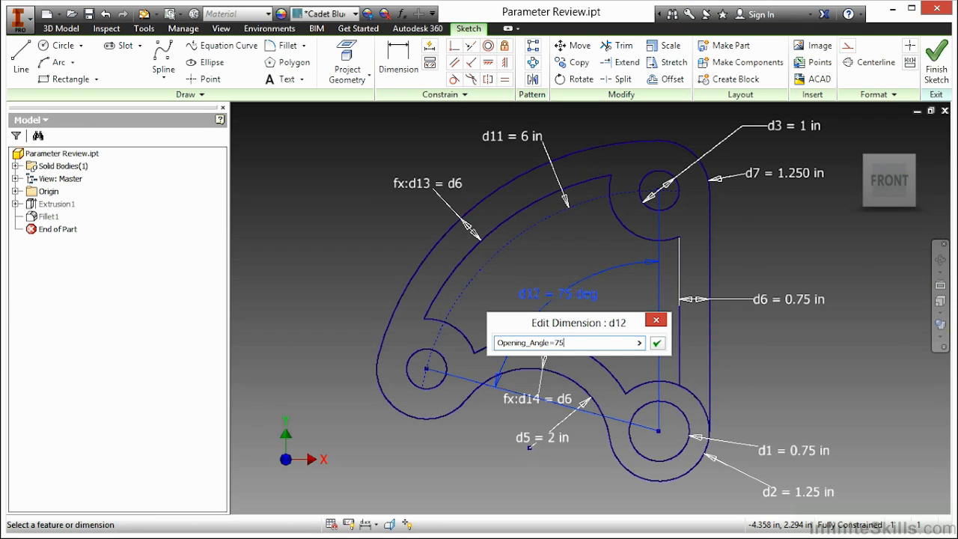
key(Return)
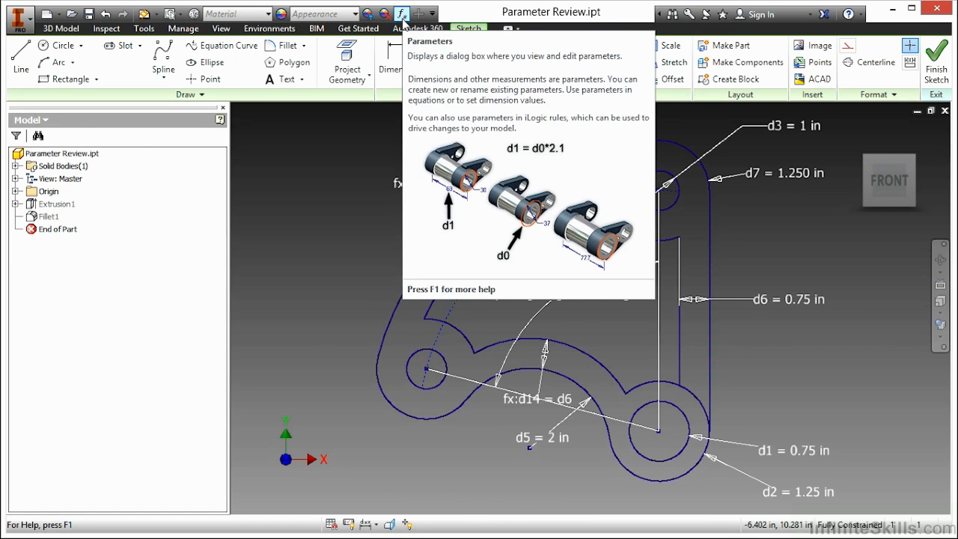
Step: In the Parameters table, rename d1 as Inner_Hub_Diameter and d2 as Outer_Hub_Diameter
click(402, 15)
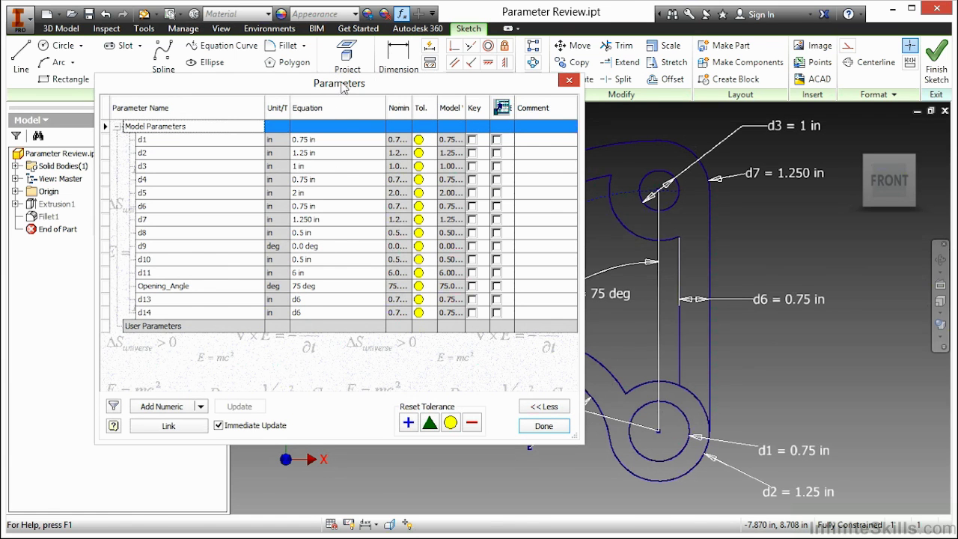
drag(342, 86, 273, 50)
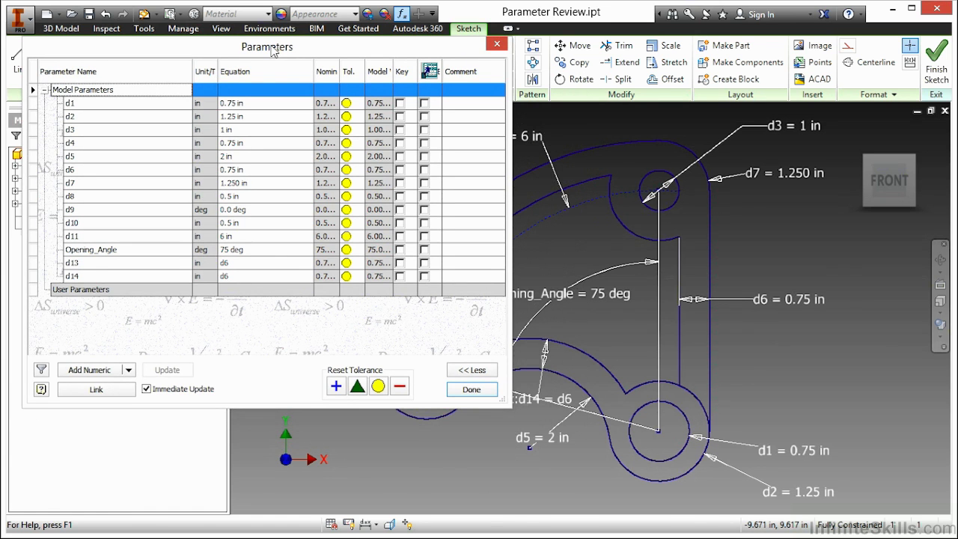
double_click(70, 102)
text(Inner_Hub_Diamter)
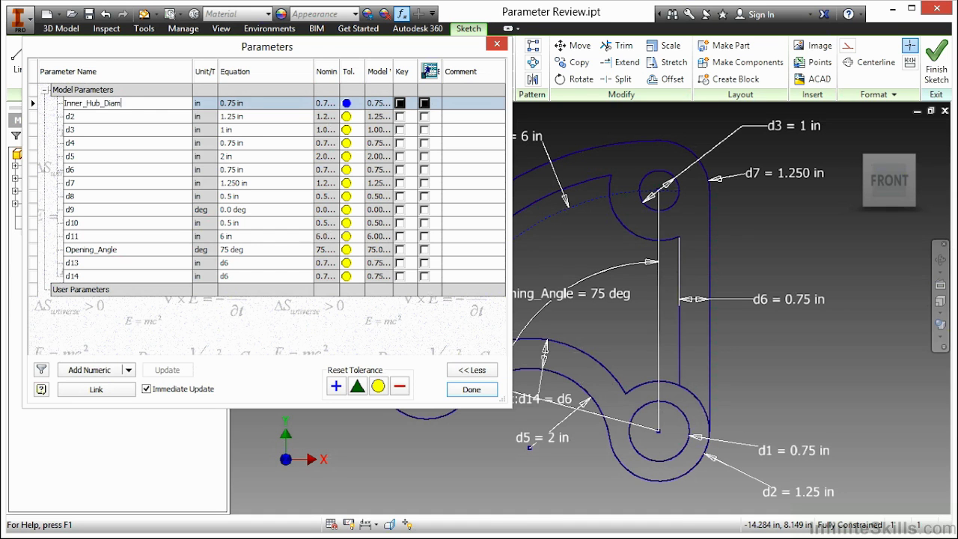
double_click(75, 116)
text(Outer_Hub_Diameter)
double_click(97, 102)
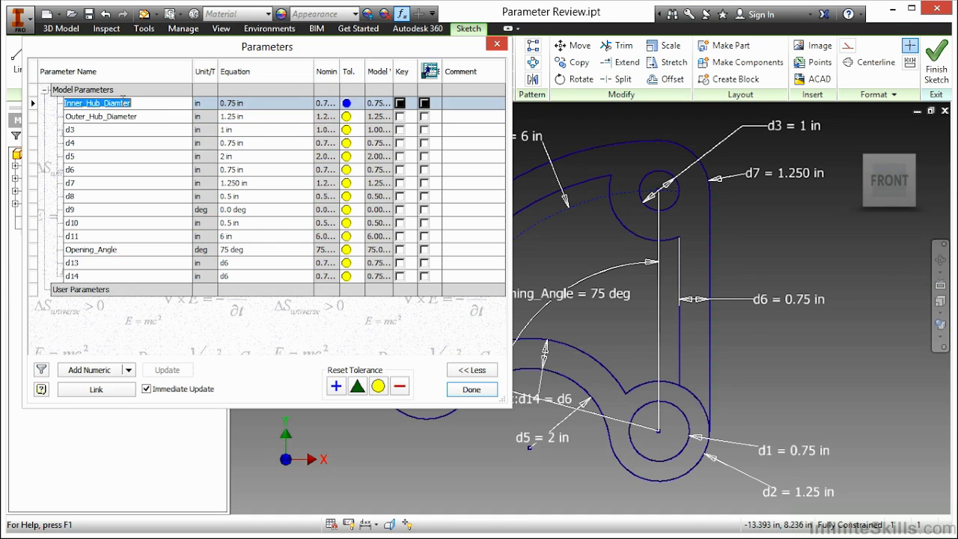
text(Inner_Hub_Diameter)
Step: Rename parameter d6 as Web_Thickness and d3 as Hole_Diameter
double_click(110, 169)
text(Web_)
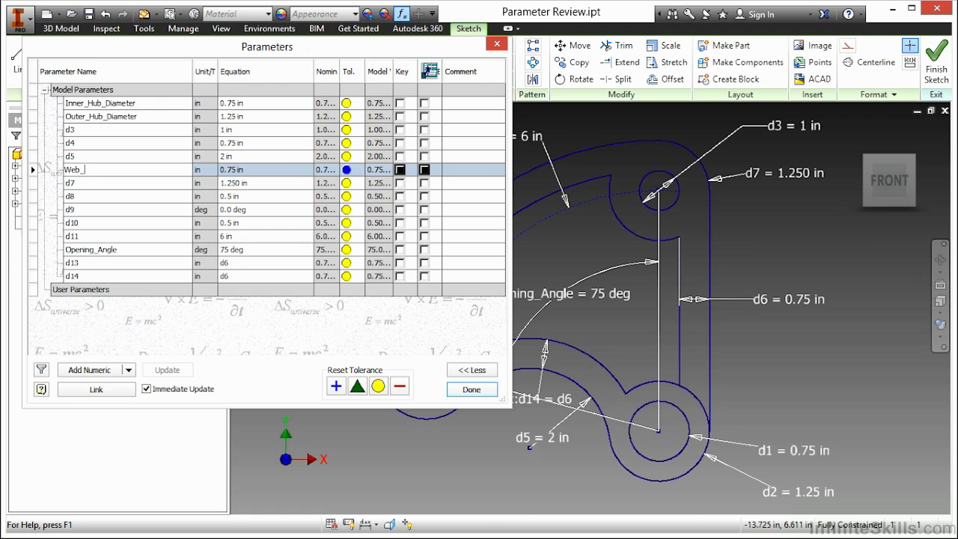
text(Thickness)
double_click(92, 129)
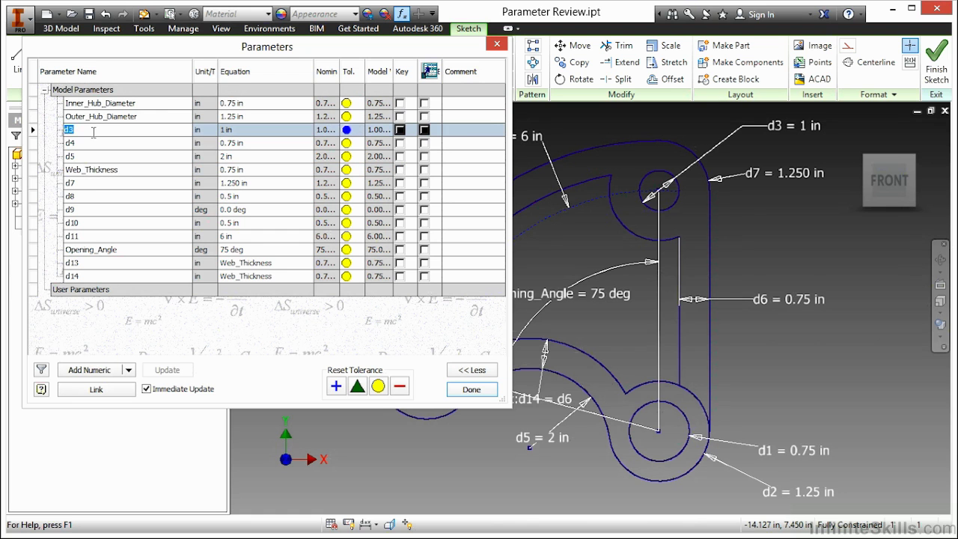
text(Hole_Diameter)
Step: Rename parameter d11 as Hole_Radius and d5 as Inner_Curvature_Radius
double_click(72, 235)
text(Hole)
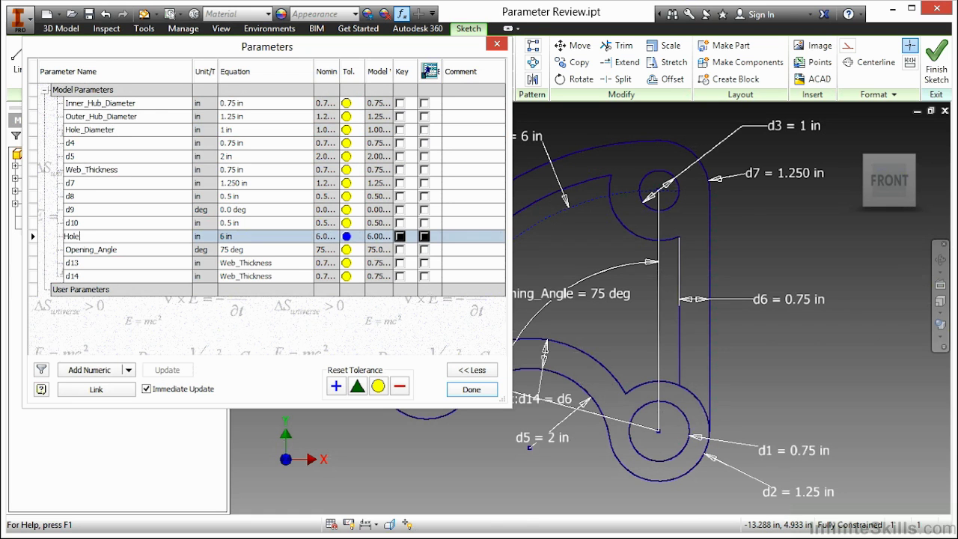
text(_Radius)
double_click(69, 156)
text(Inner_Cu)
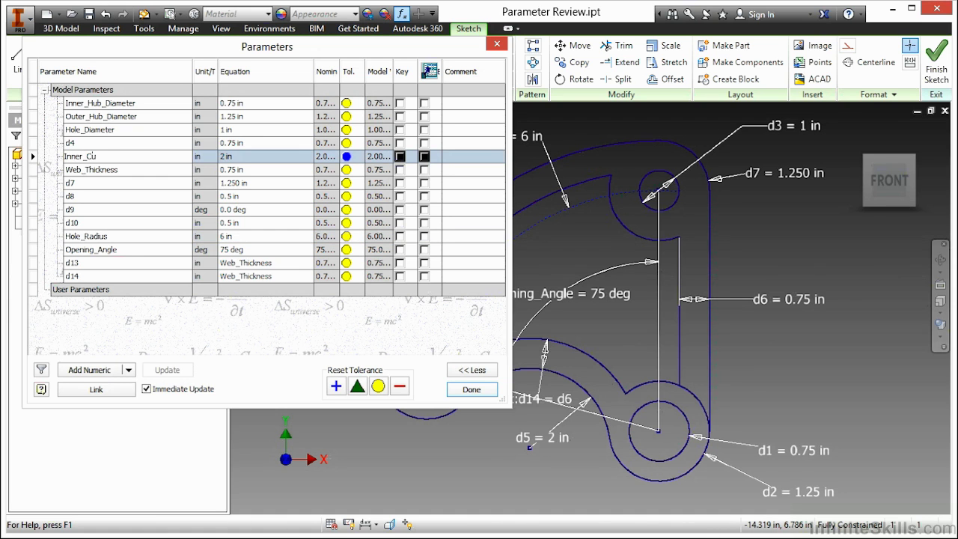
text(rvature_Radius)
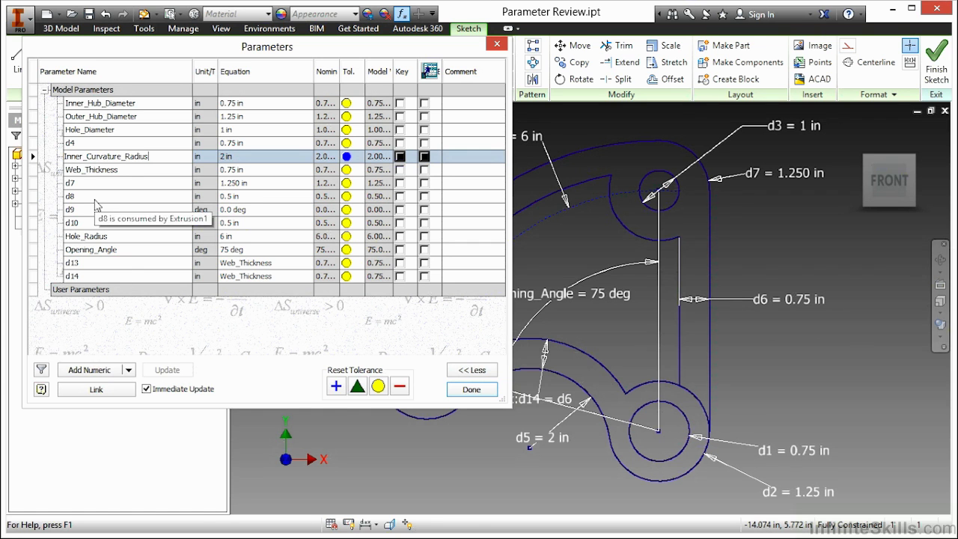
mouse_move(98, 199)
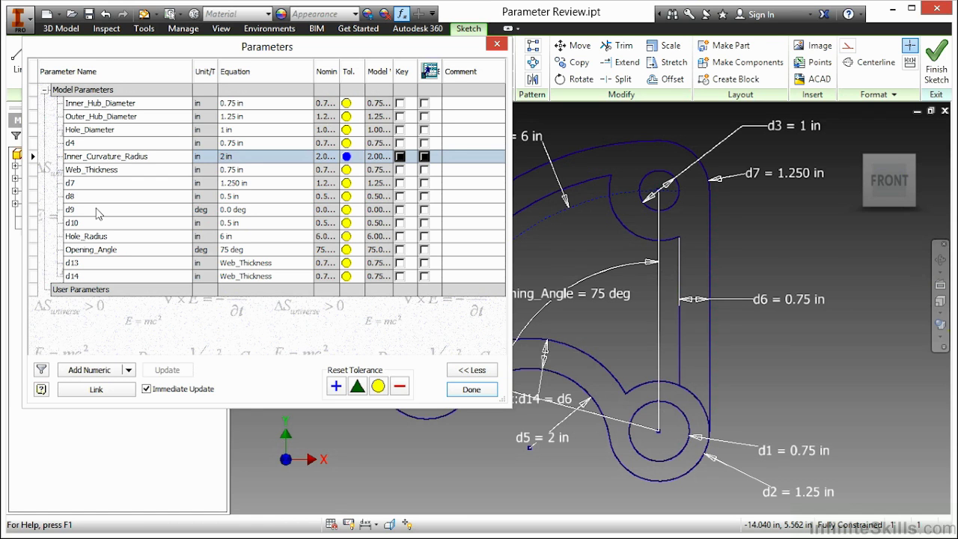
Step: Close the Parameters table and finish the sketch
click(470, 390)
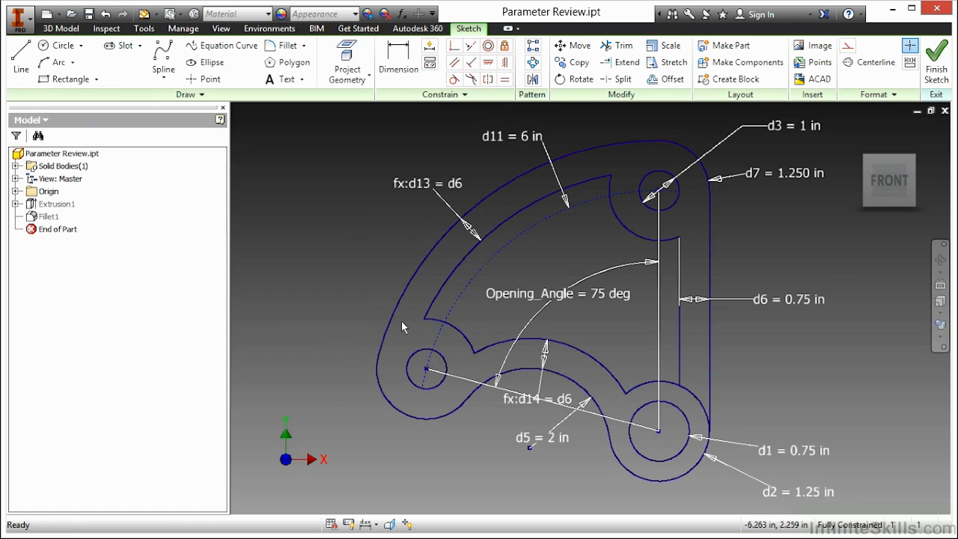
right_click(314, 188)
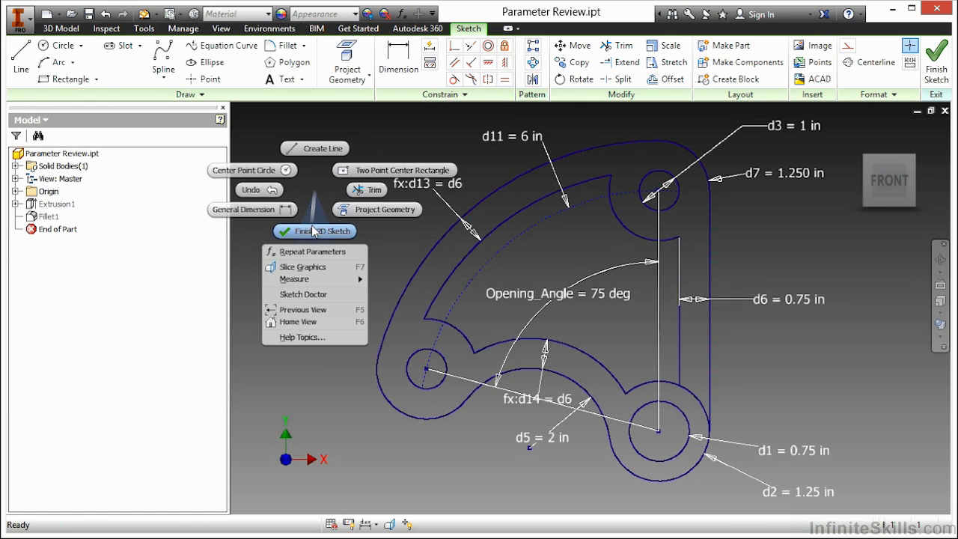
click(311, 227)
Step: Edit the bracket's extrusion and name its distance Thickness by entering Thickness=.5
click(507, 229)
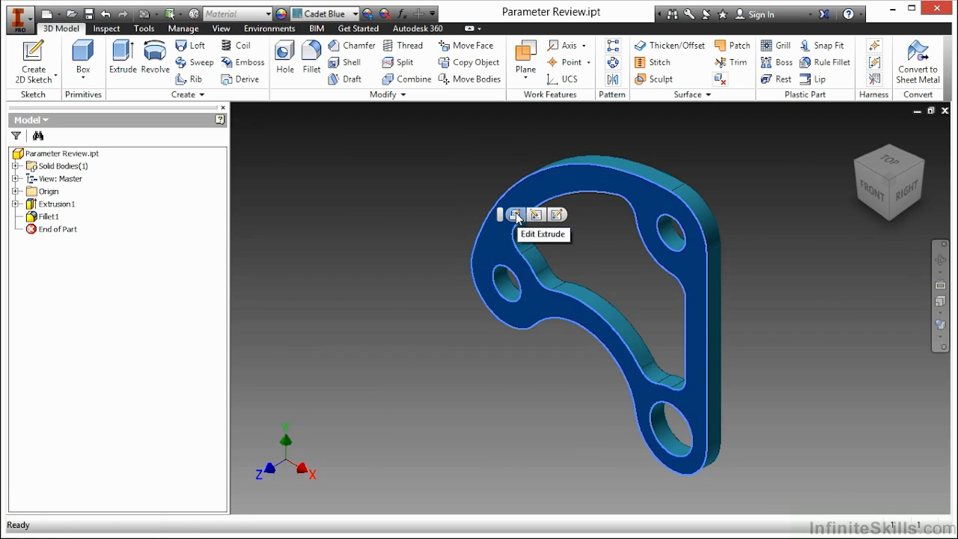
click(515, 215)
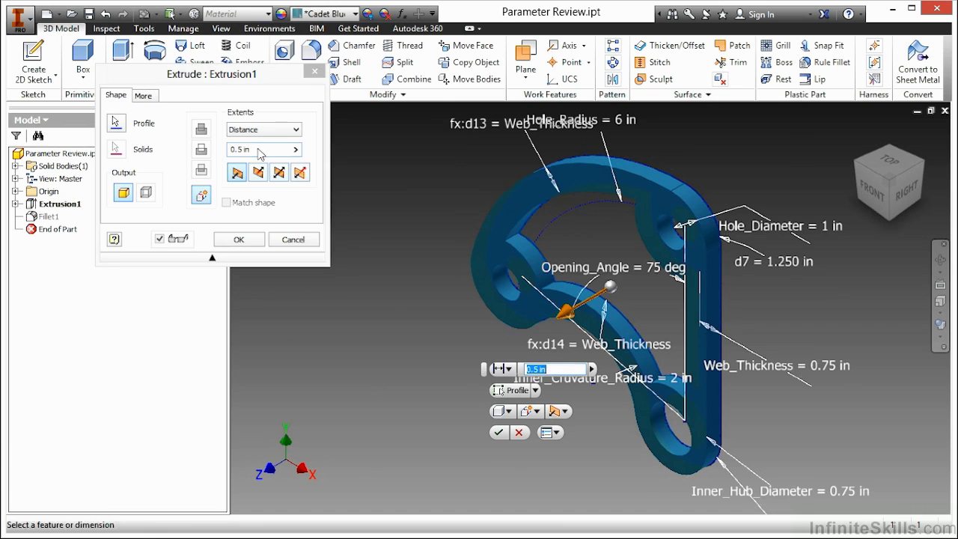
click(549, 369)
drag(525, 369, 553, 367)
text(Thickness=.5)
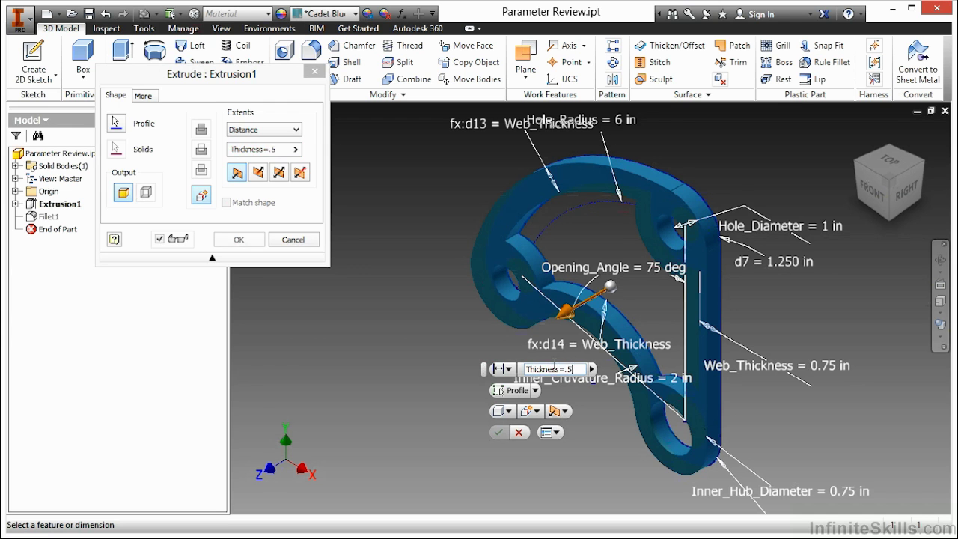
key(Return)
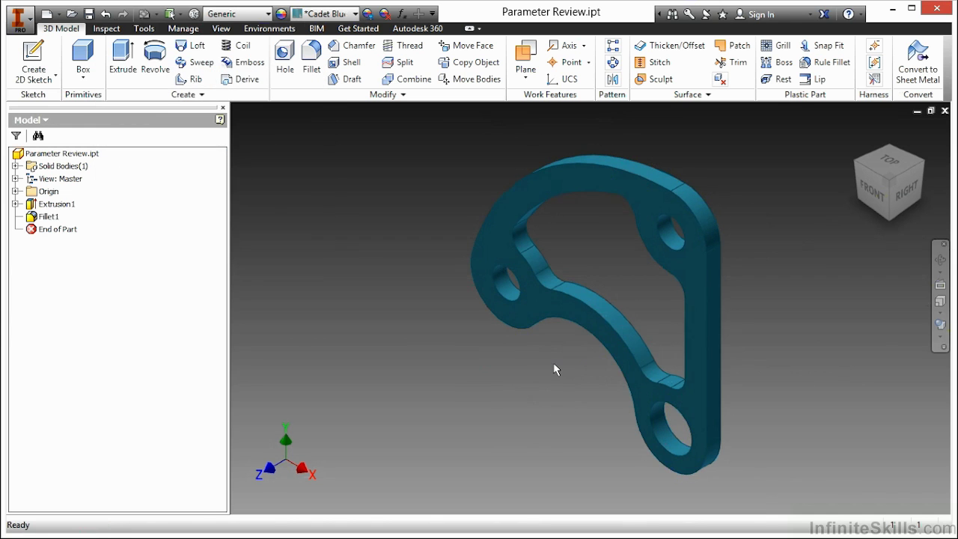
Step: Edit the fillet on the inner opening's corners and name its radius Fillets, with a value of 0.5 in
double_click(549, 282)
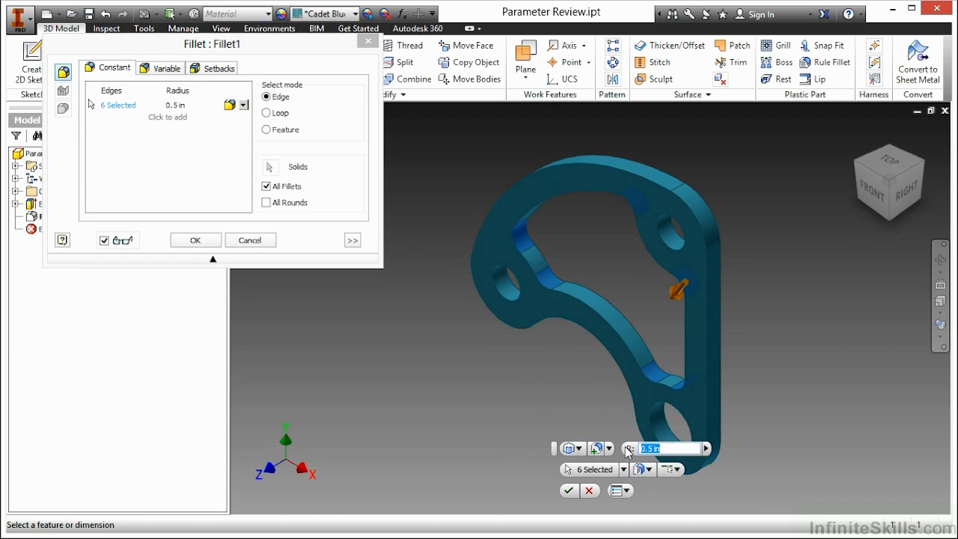
text(Fillets=.)
text(25)
key(Return)
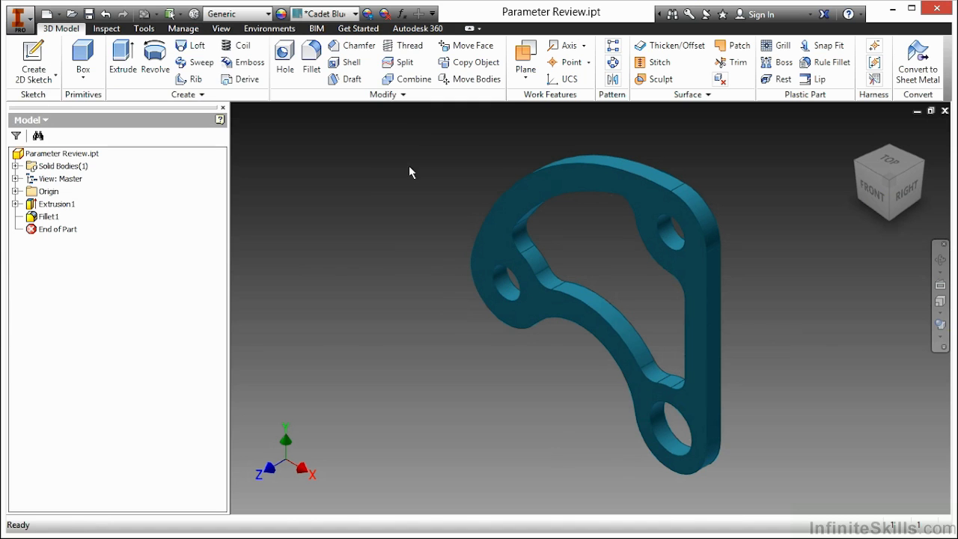
Step: In the Parameters table, mark Inner_Hub_Diameter, Outer_Hub_Diameter, Hole_Diameter and Web_Thickness as key parameters
click(401, 14)
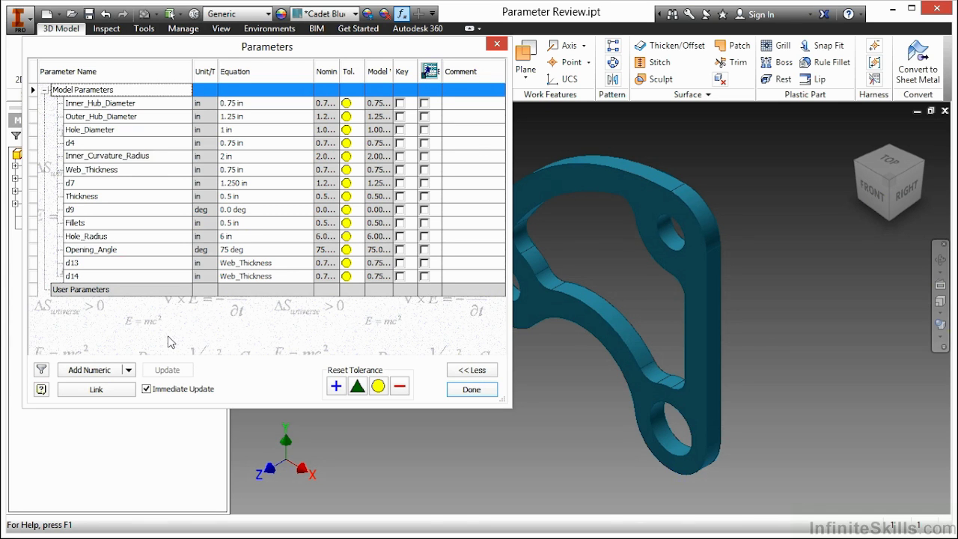
click(400, 104)
click(400, 117)
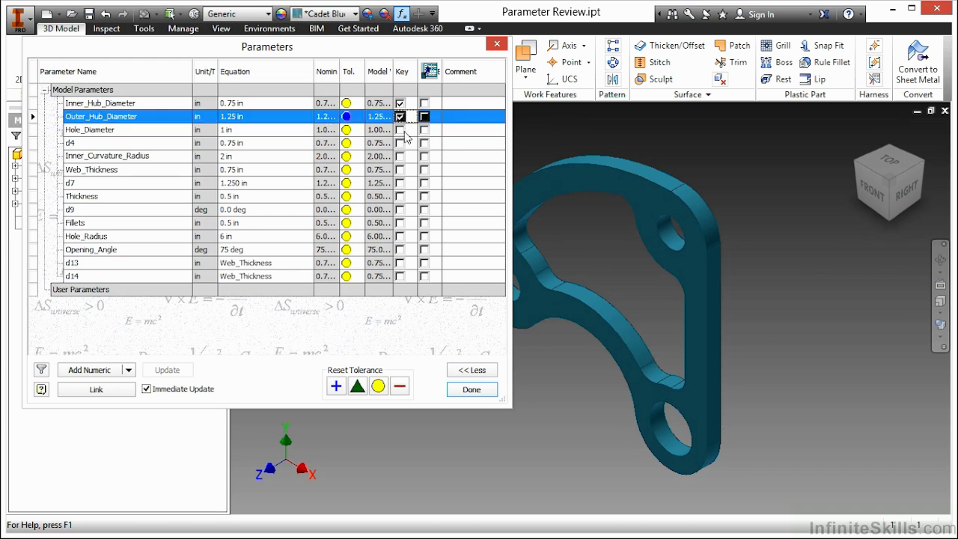
click(400, 130)
click(400, 169)
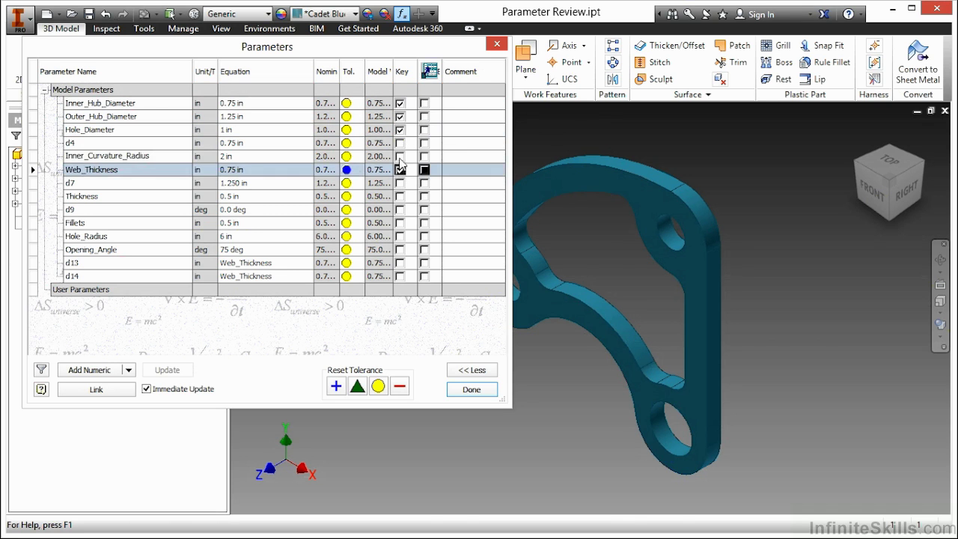
Step: Mark Inner_Curvature_Radius, Thickness, Hole_Radius, Opening_Angle and Fillets as key parameters, and filter the table to show key parameters only
click(400, 156)
click(400, 196)
click(401, 235)
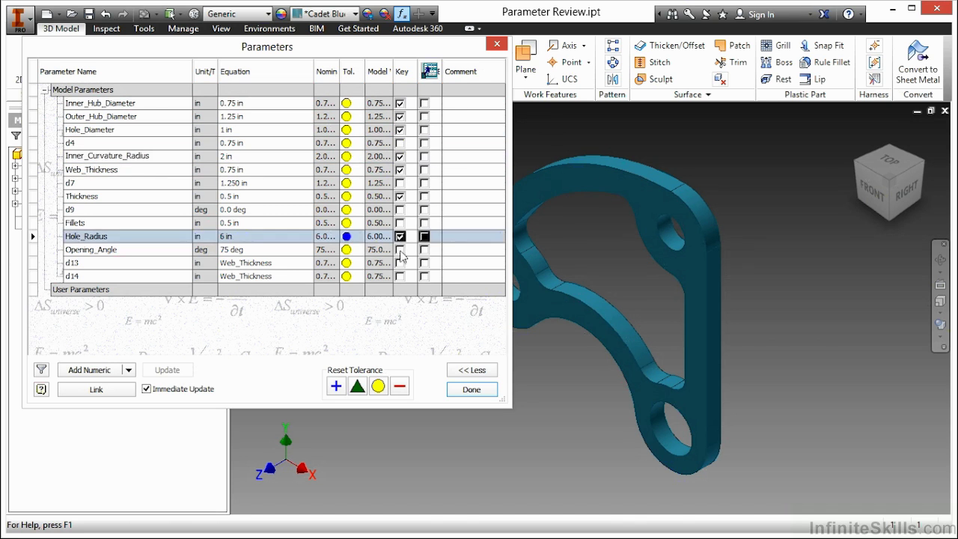
click(400, 249)
click(400, 236)
click(401, 223)
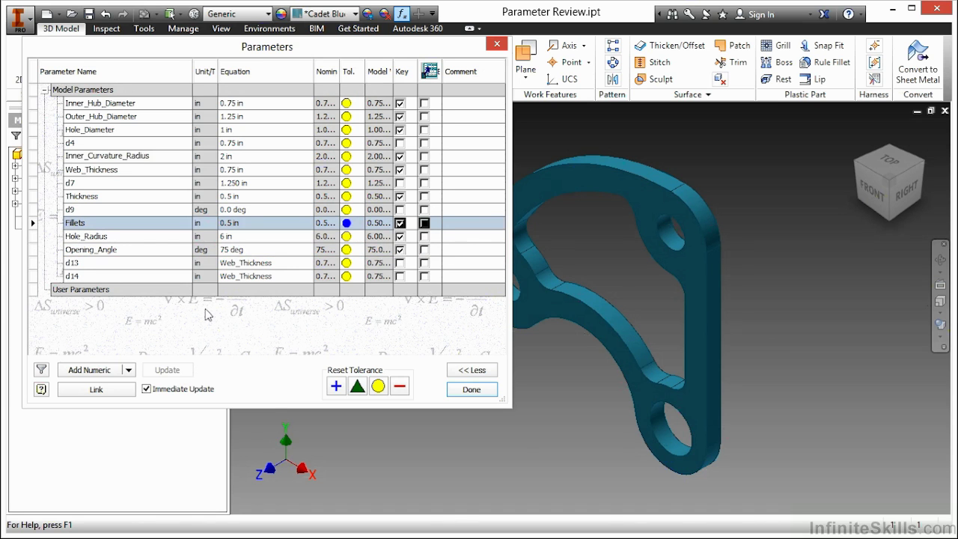
click(43, 371)
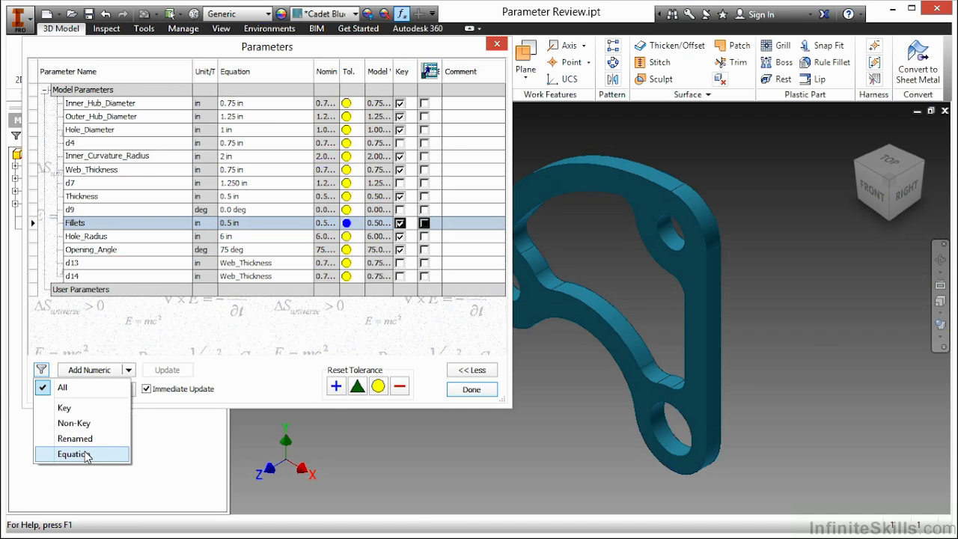
click(64, 407)
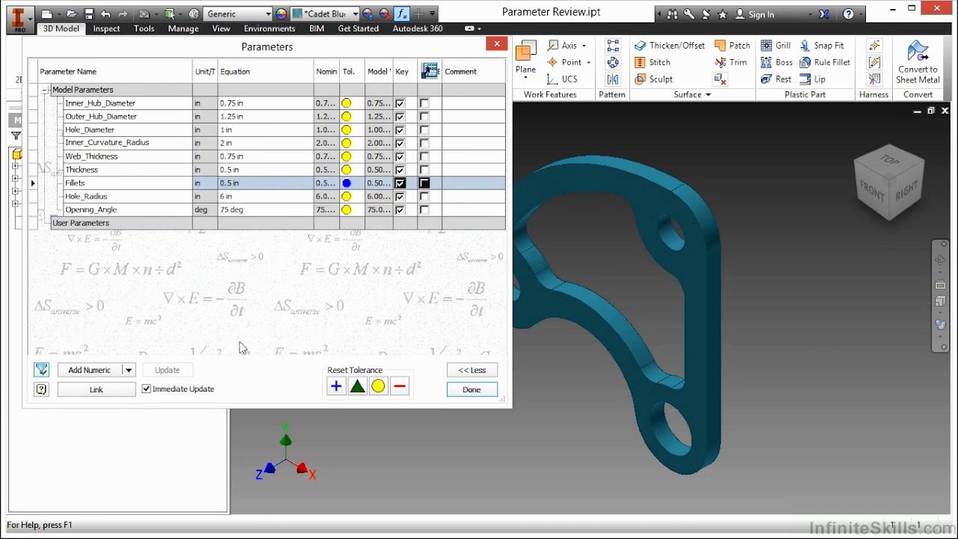
Step: Filter the parameter table to non-key parameters only, then reset the filter to show all parameters
click(42, 370)
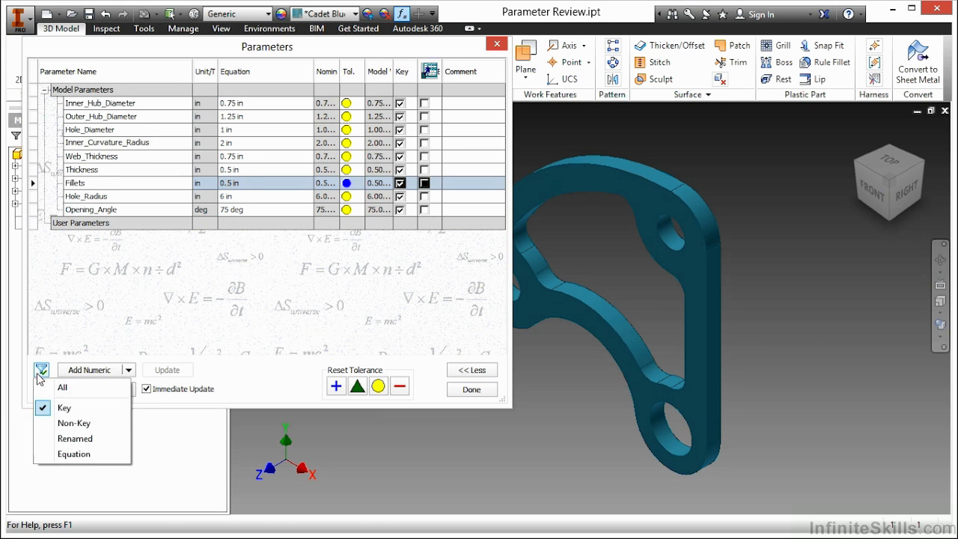
click(74, 424)
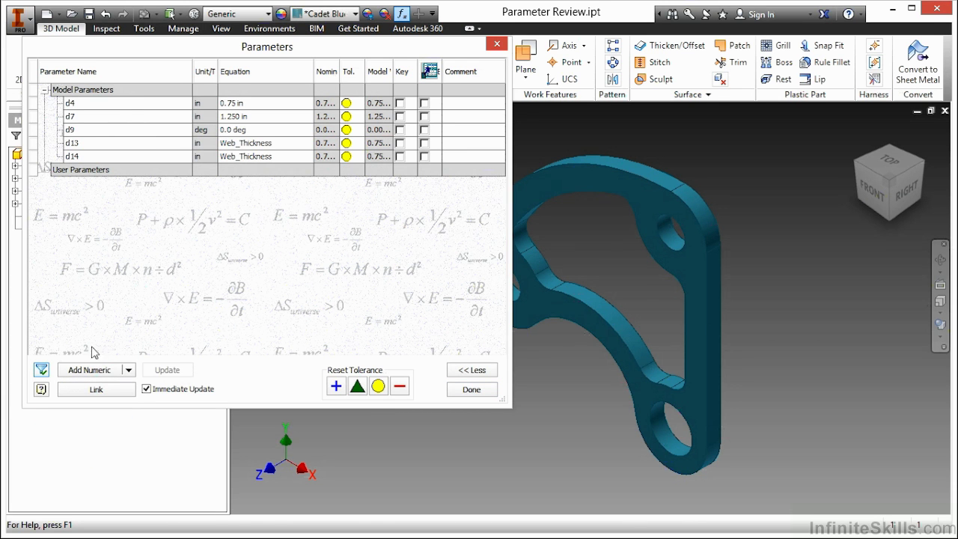
click(43, 369)
click(60, 388)
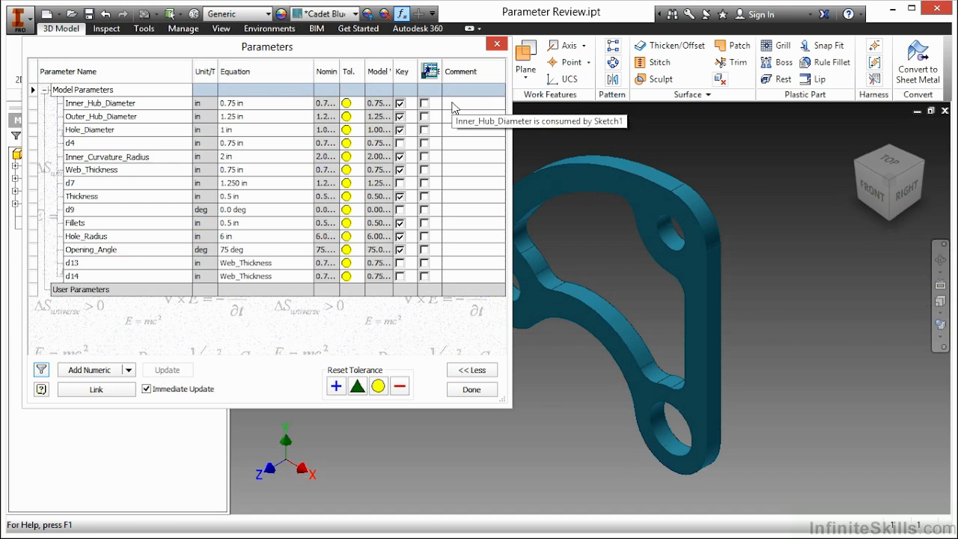
click(451, 106)
click(452, 120)
click(453, 130)
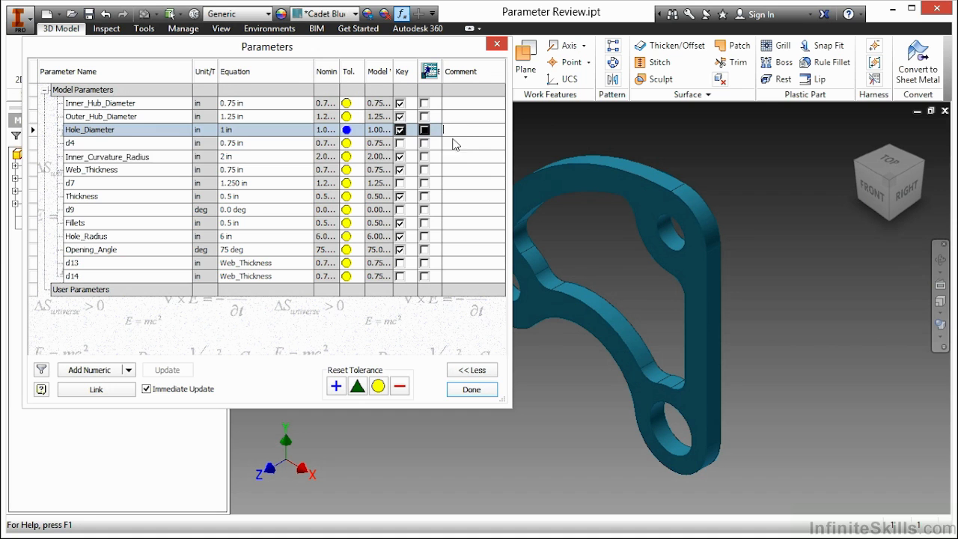
click(452, 154)
click(454, 171)
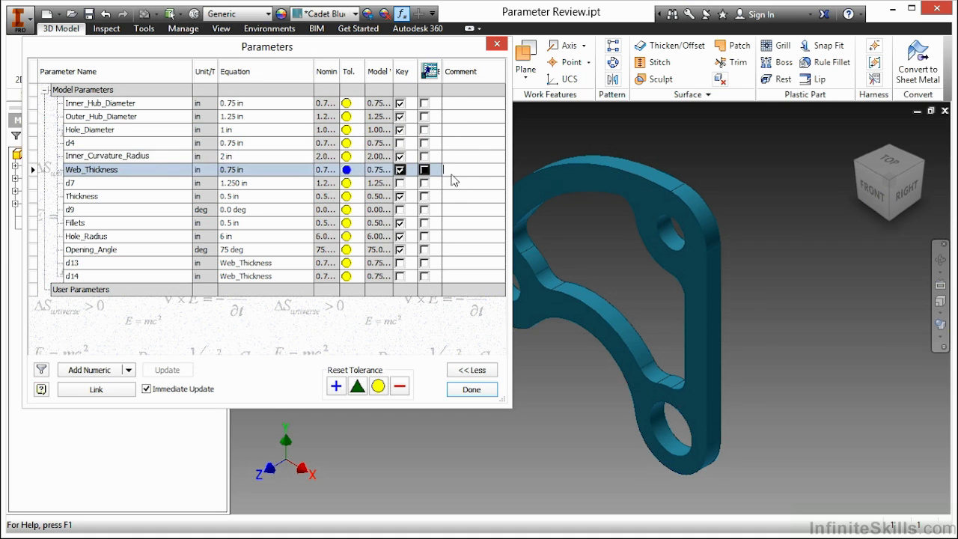
click(452, 197)
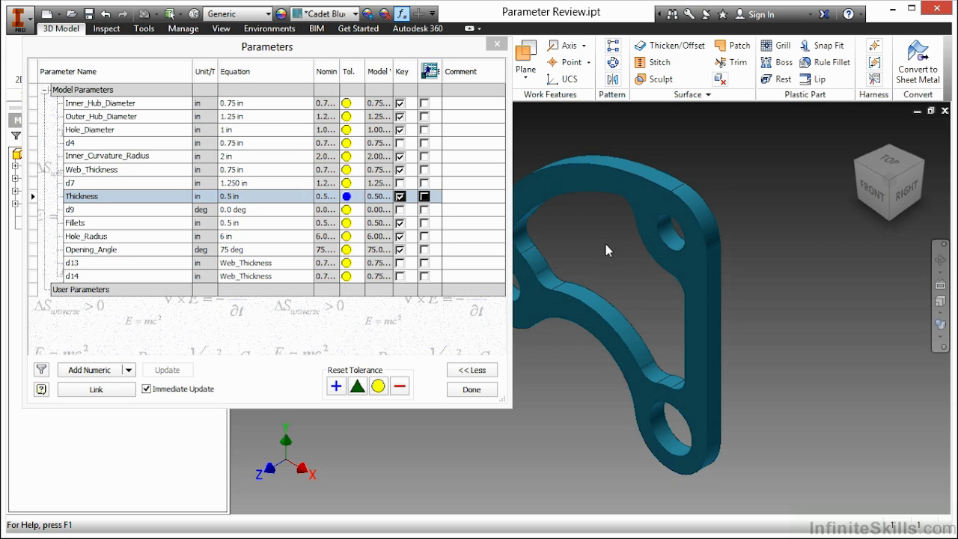
Step: Set the Opening_Angle parameter to 120 deg and close the parameter table
key(F2)
drag(587, 243, 678, 226)
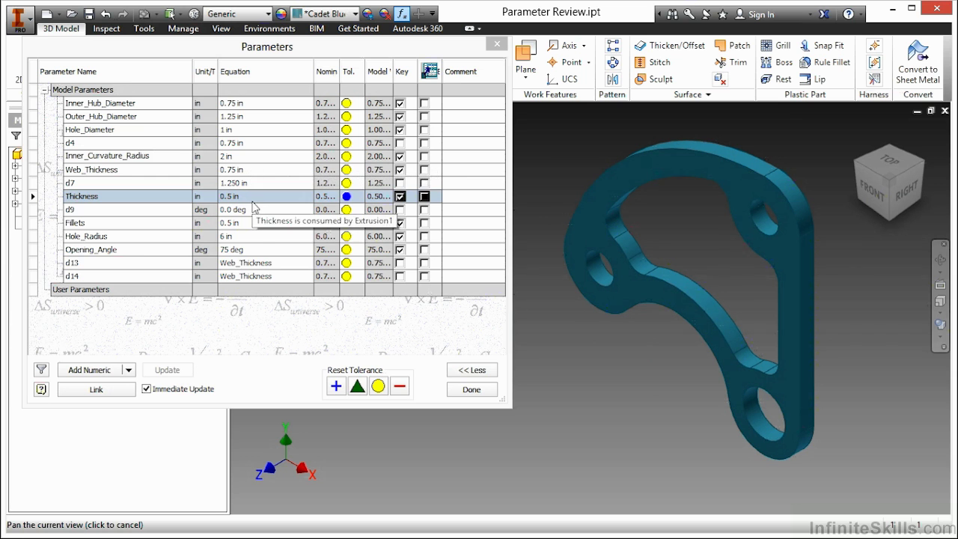
click(247, 250)
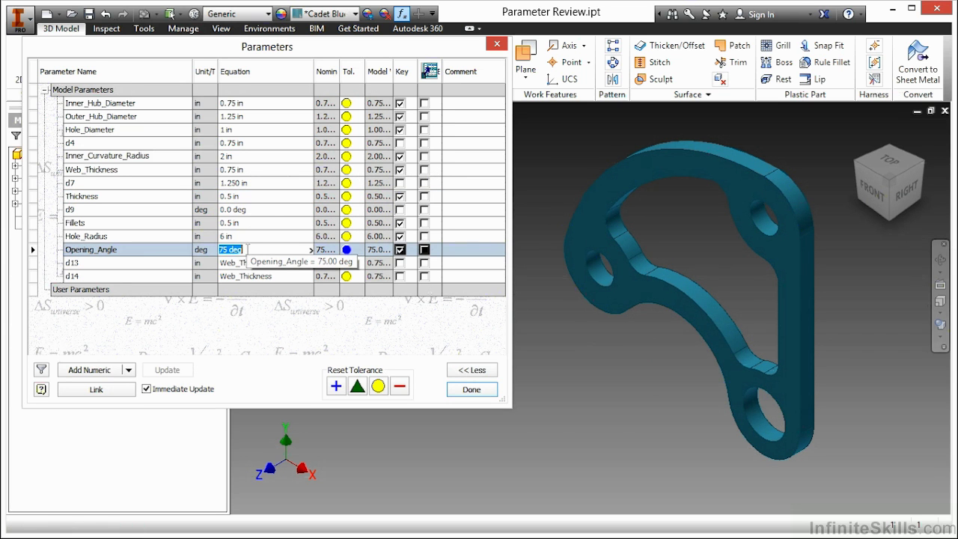
text(120)
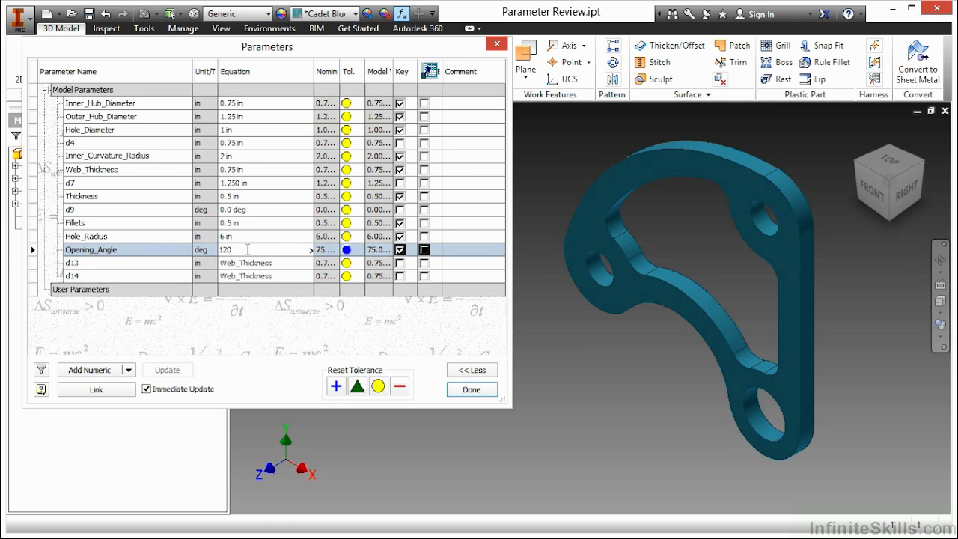
key(Return)
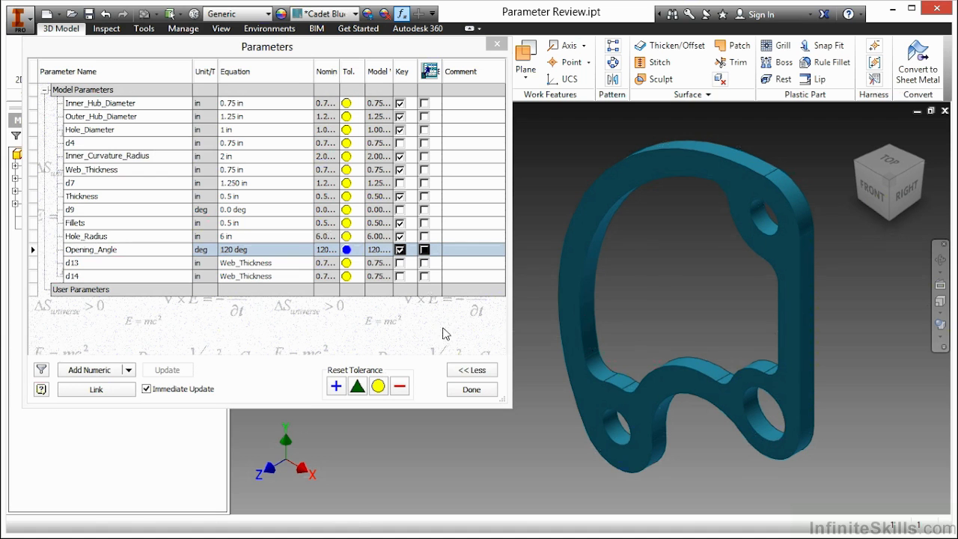
click(469, 389)
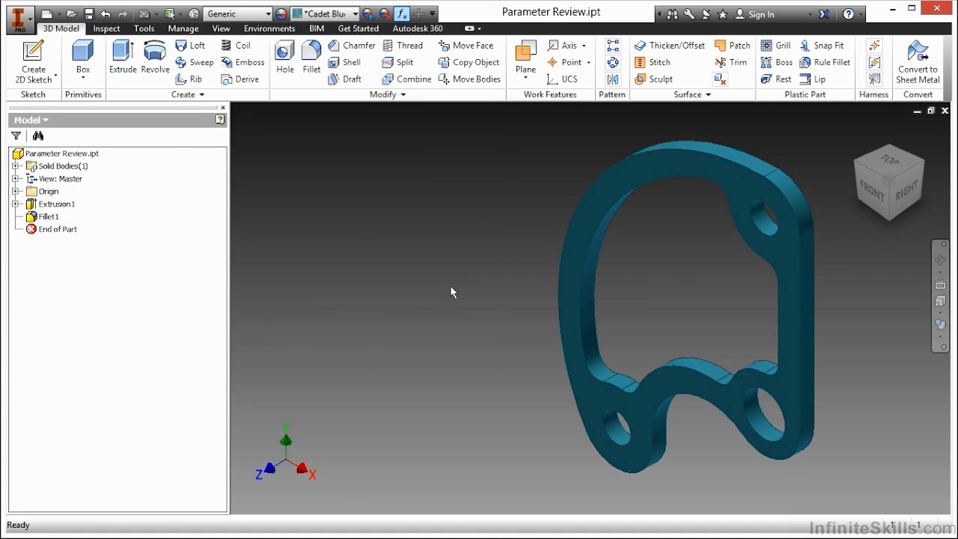
key(F2)
drag(517, 210, 333, 216)
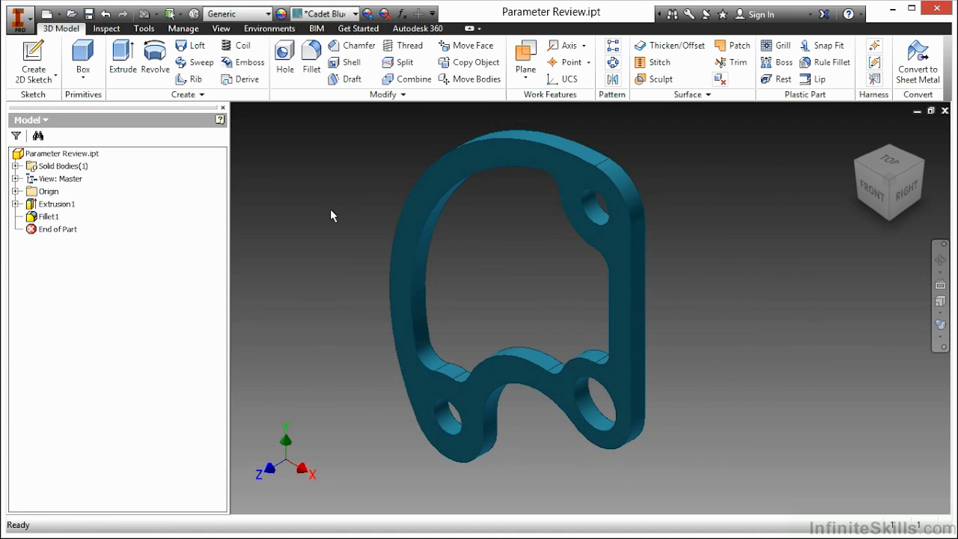